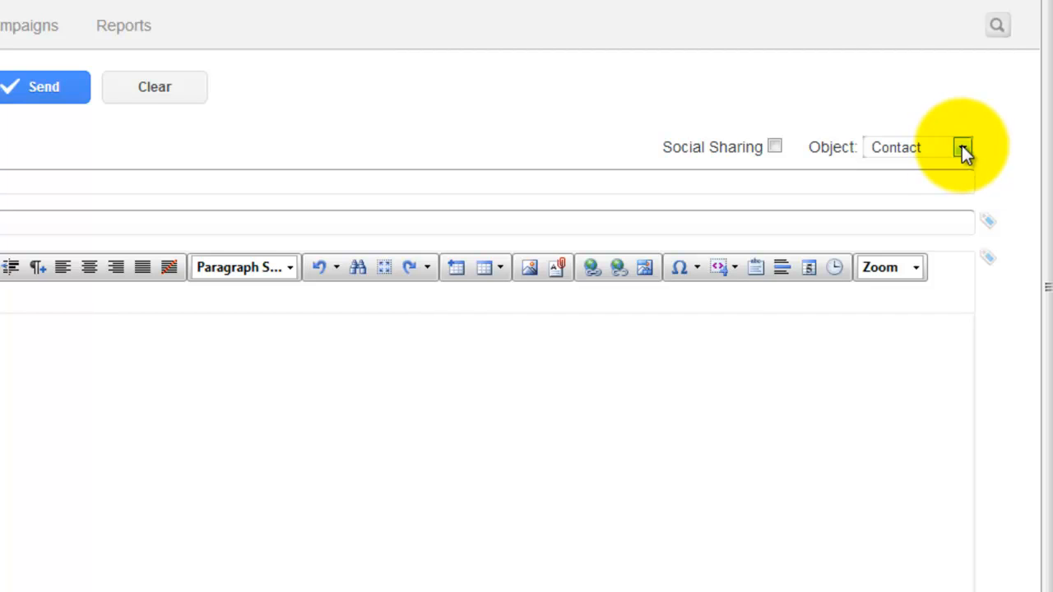
Set the email's object to Invoice and start a new recipient list named "Invoice due in 3 days"
left_click(962, 149)
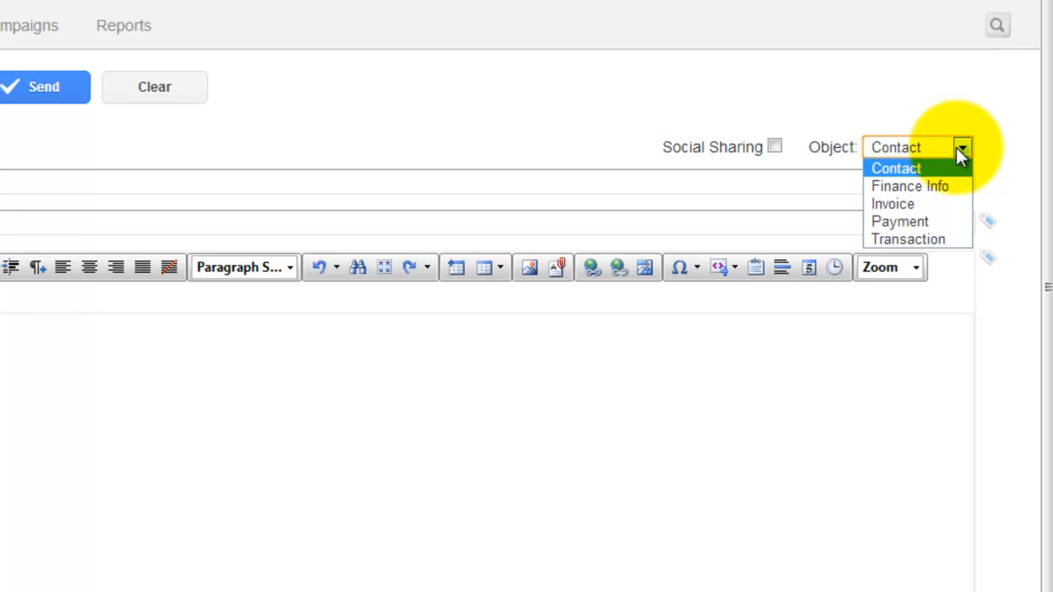
left_click(884, 207)
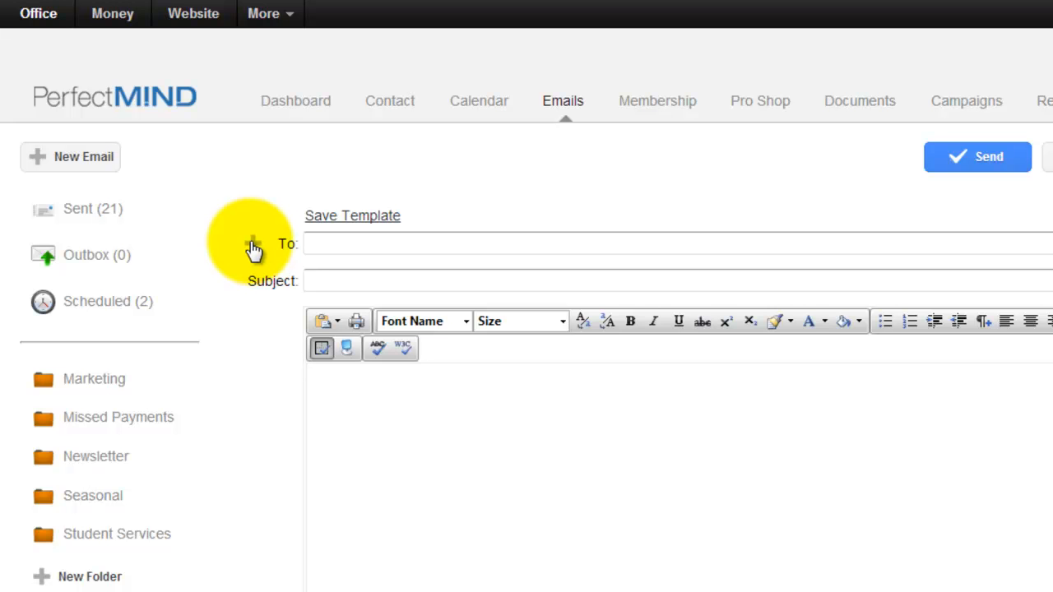
left_click(254, 249)
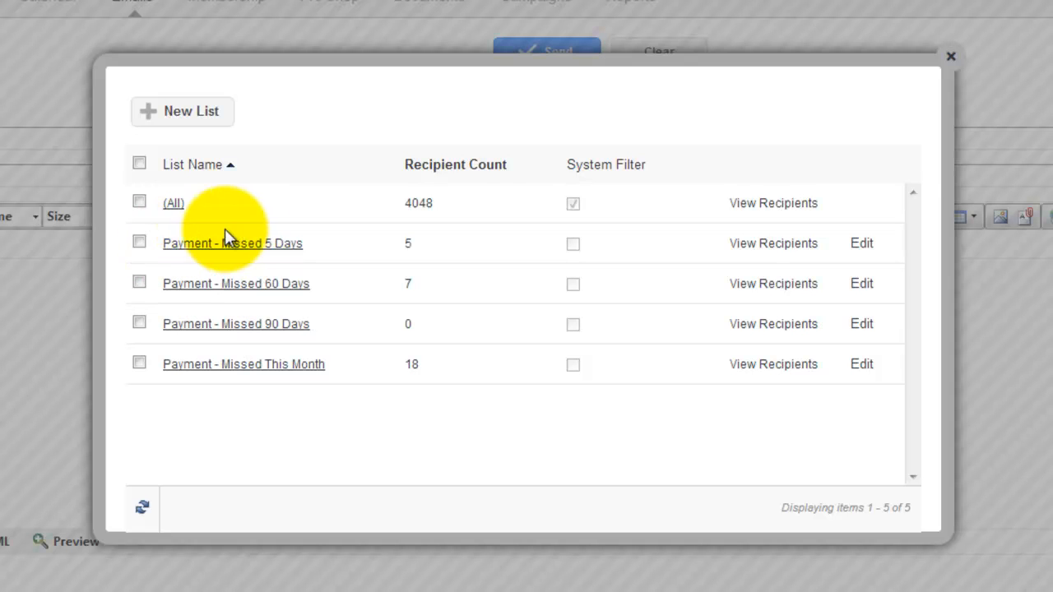
left_click(151, 117)
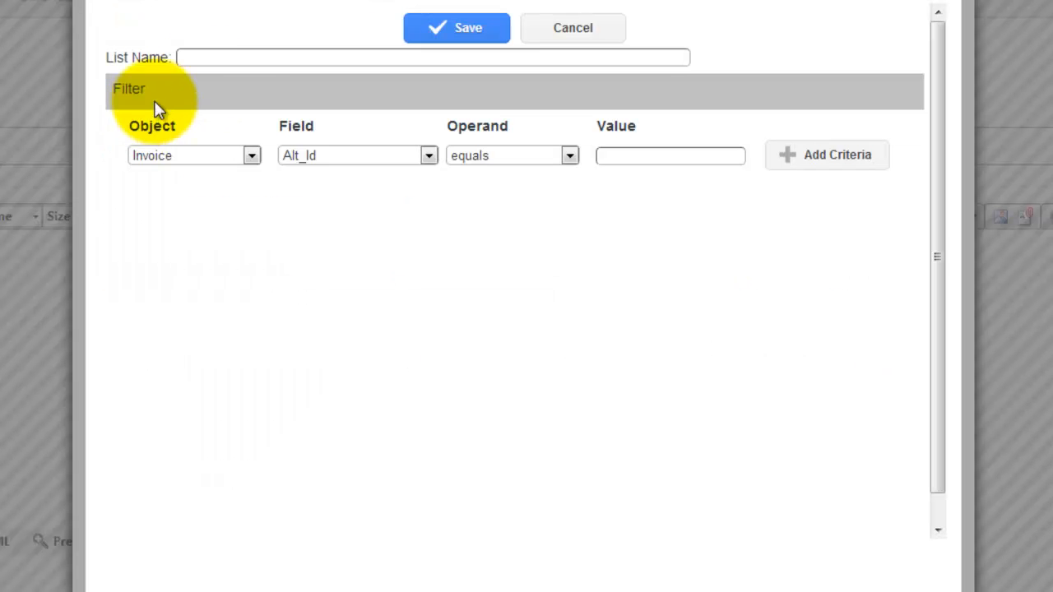
left_click(213, 58)
type("Inv")
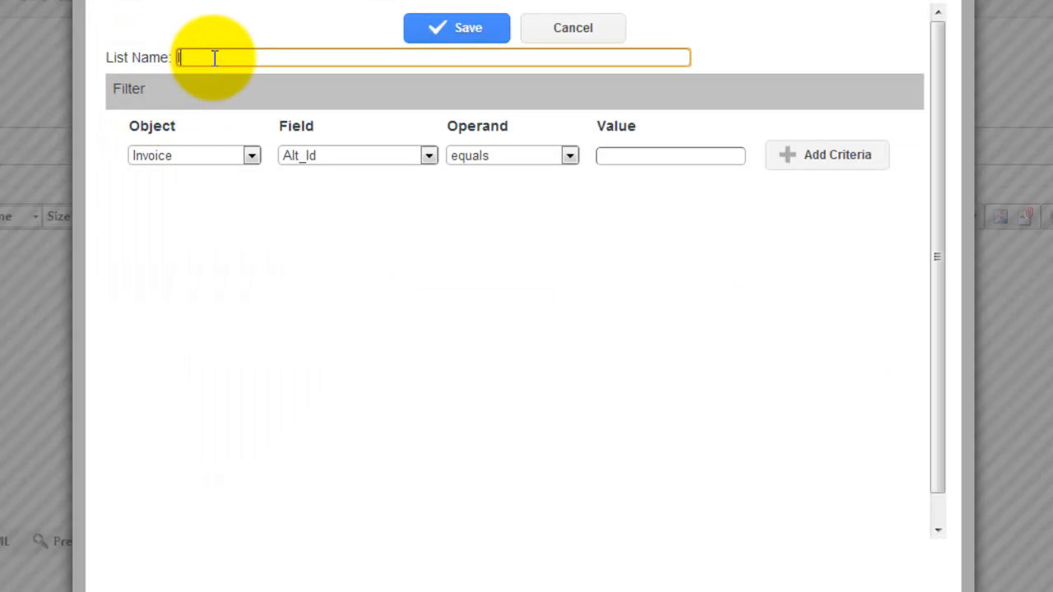
type("oice due in 3 days")
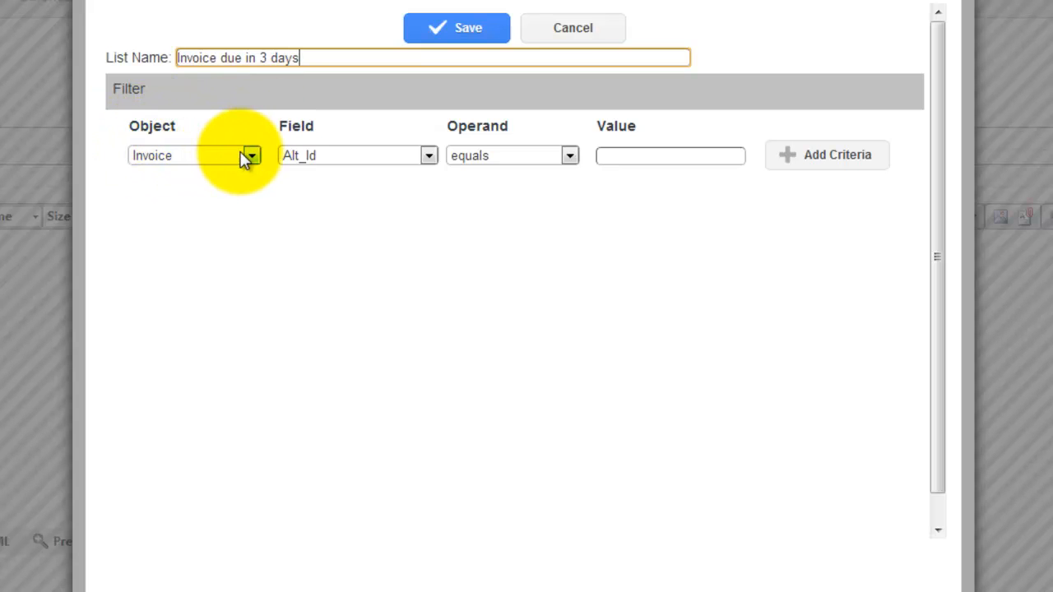
Add the filter criterion Invoice Due equals NEXT 3 DAYS to the new list and save the list
left_click(428, 155)
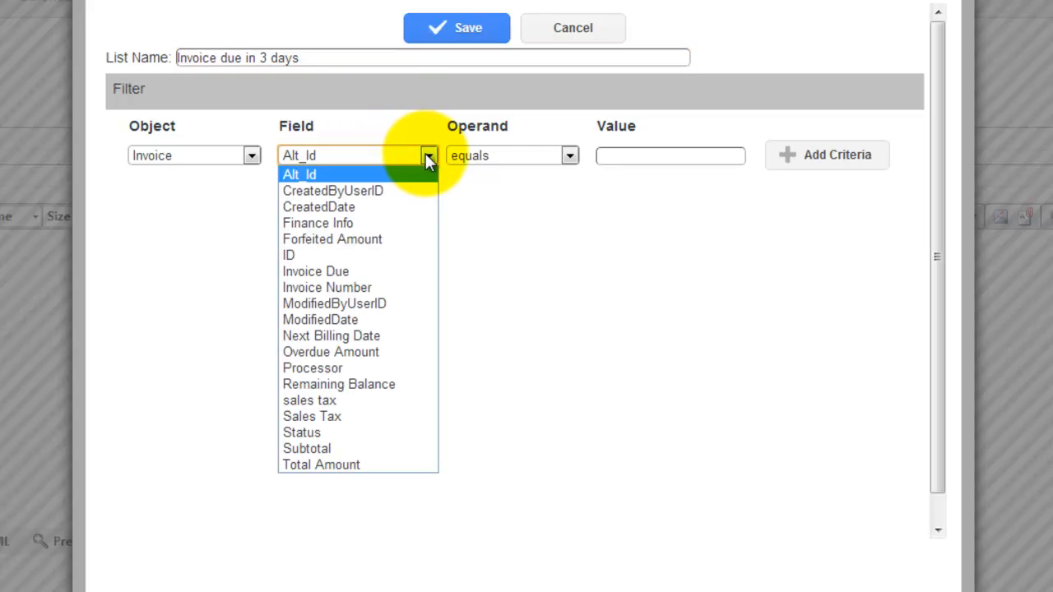
left_click(345, 272)
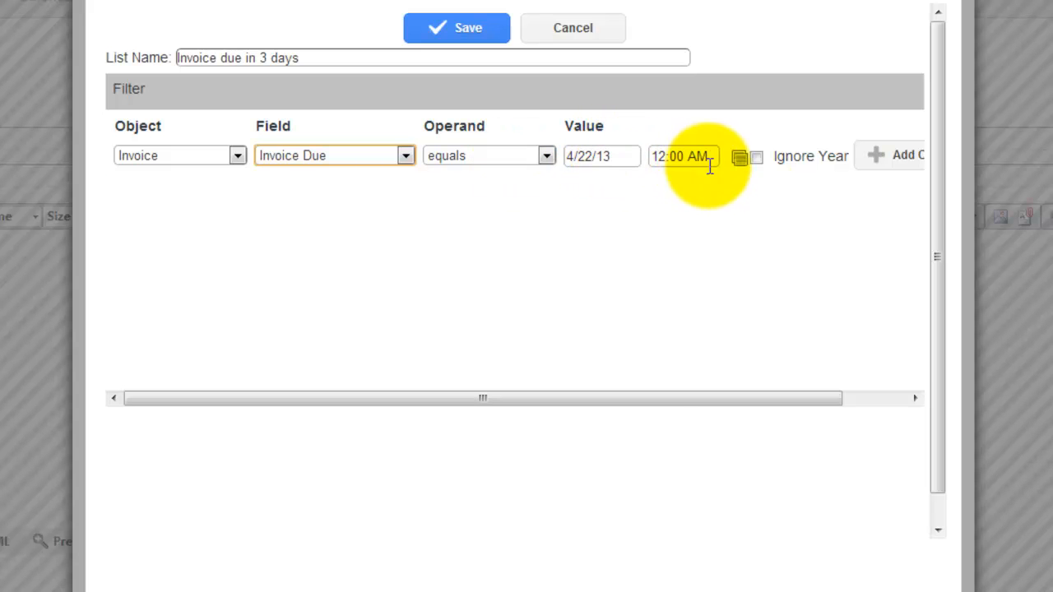
left_click(738, 155)
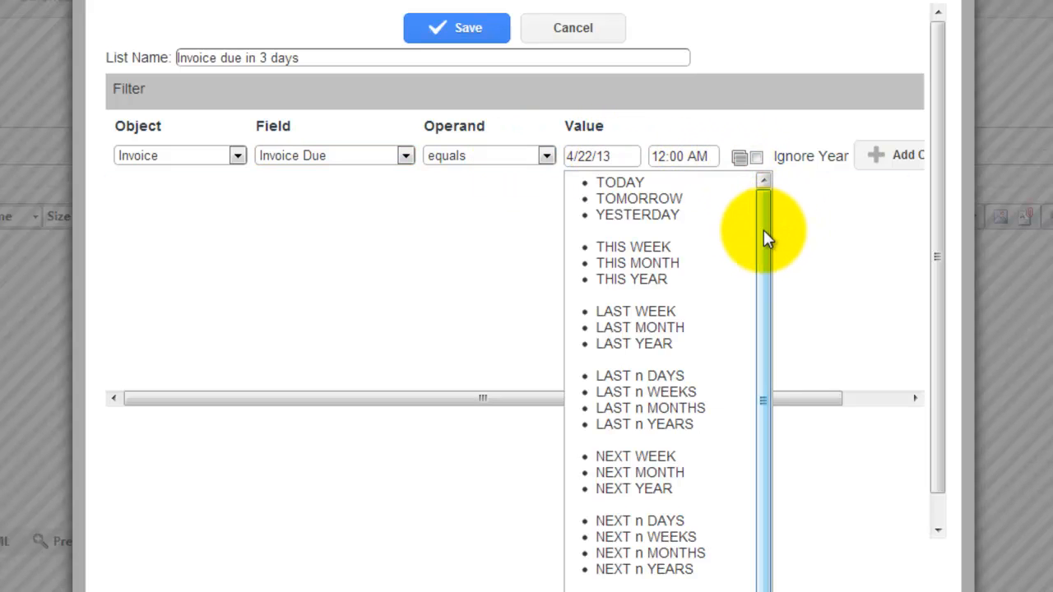
left_click_drag(763, 229, 761, 280)
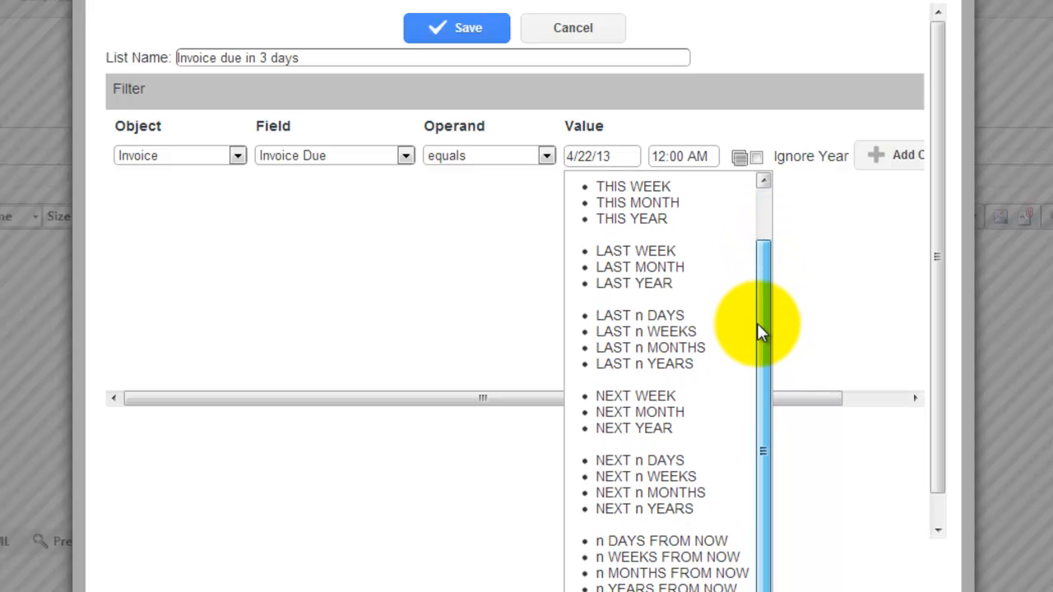
left_click(615, 460)
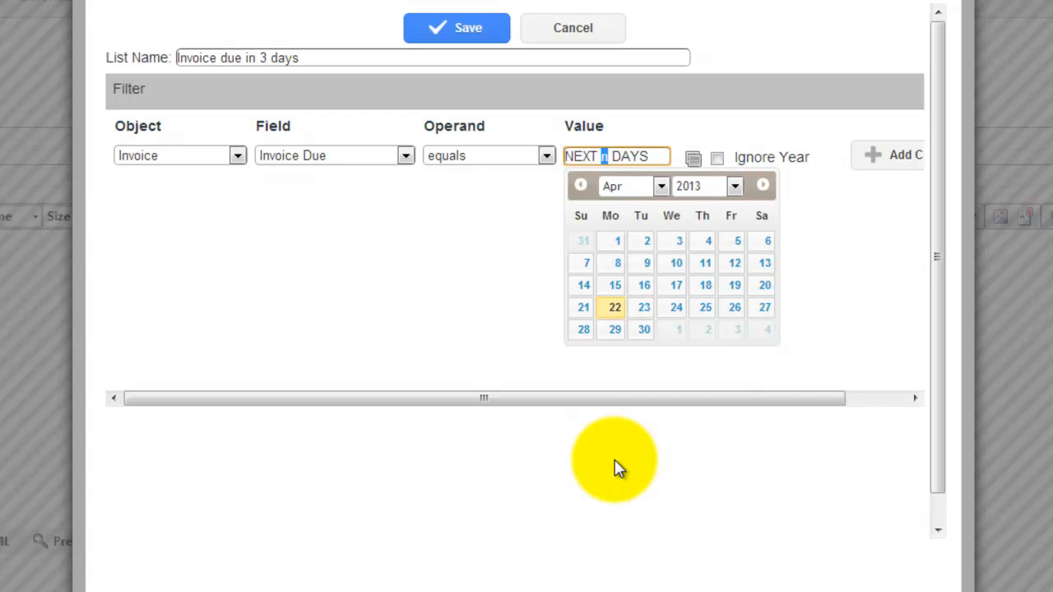
type("3")
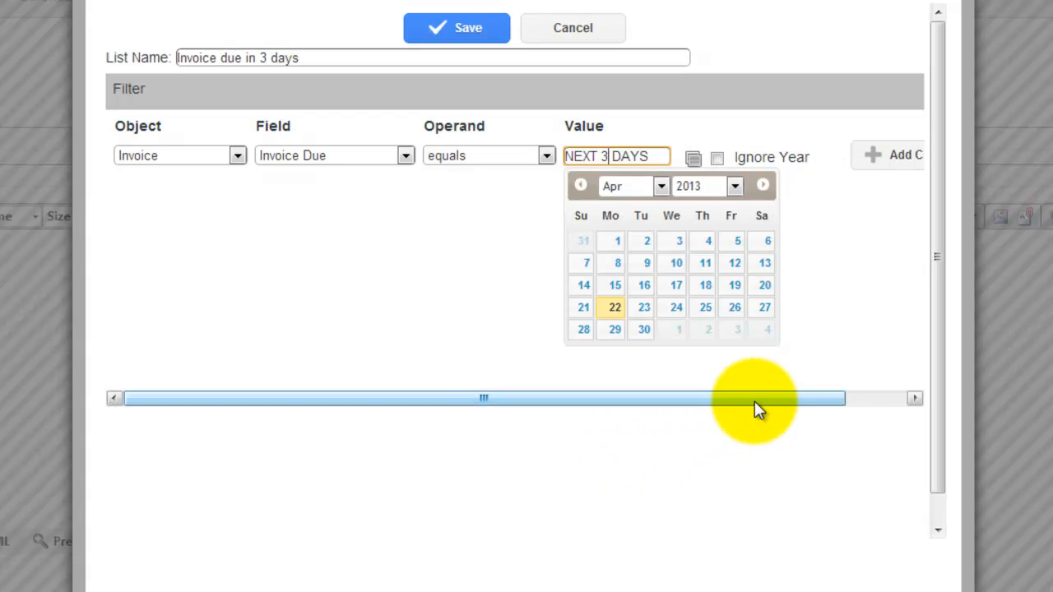
left_click(347, 219)
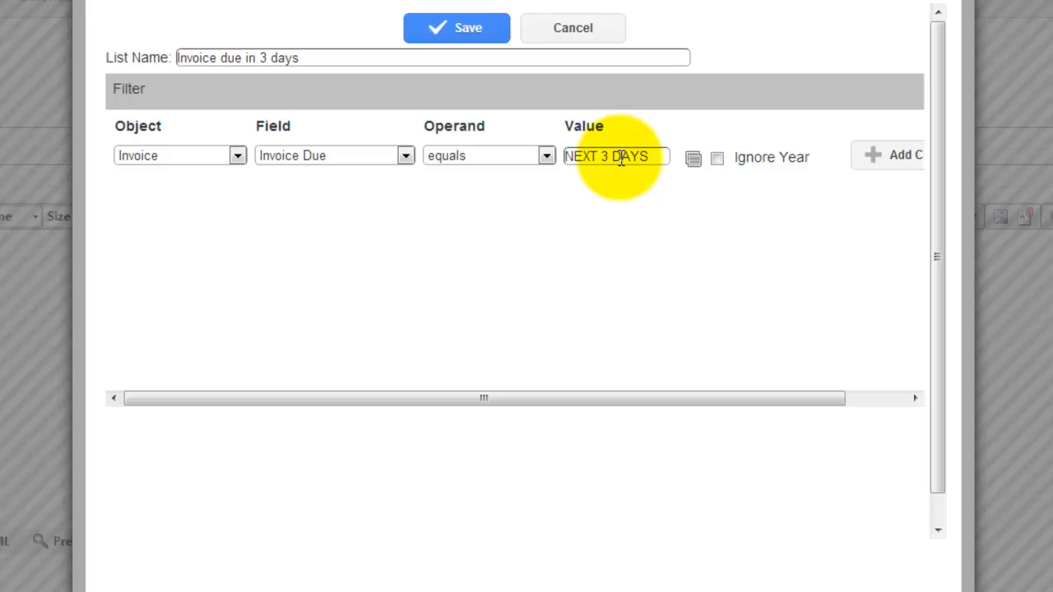
left_click(879, 162)
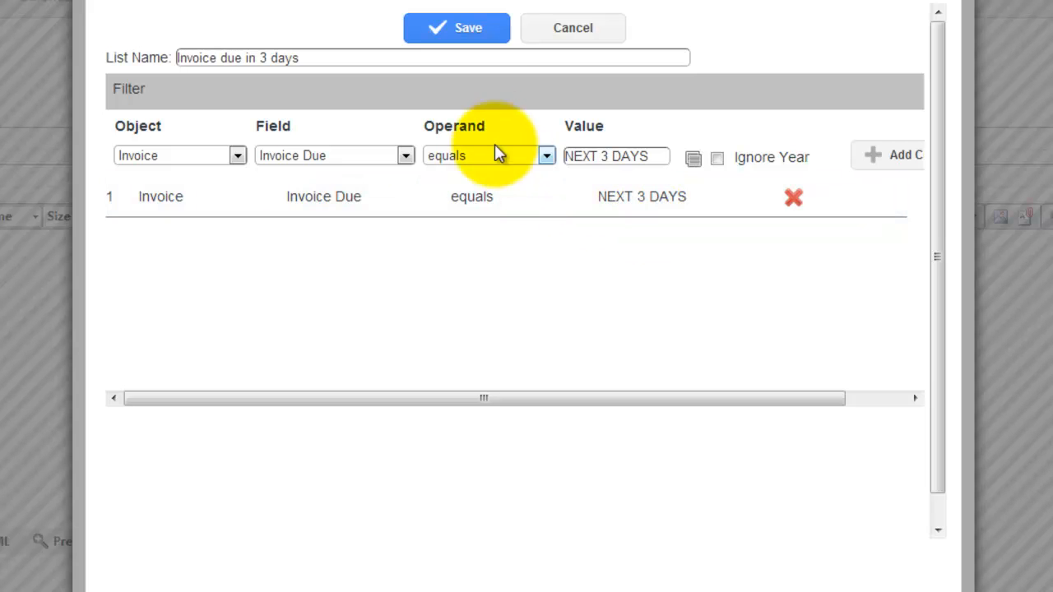
left_click(442, 31)
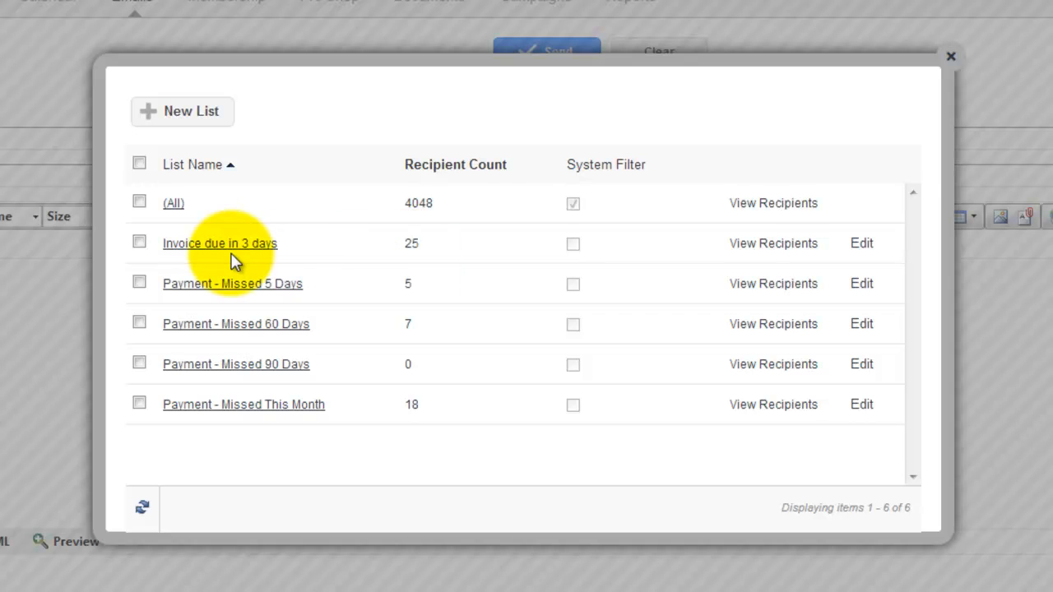
Review the recipients of the "Invoice due in 3 days" list and insert that list as the email's recipients
left_click(761, 247)
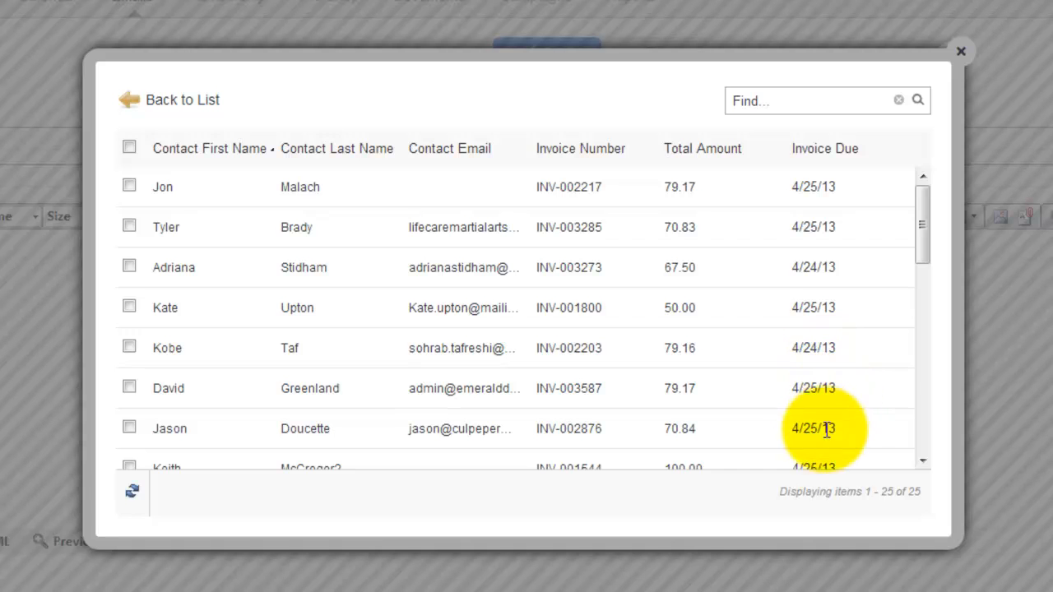
left_click(151, 102)
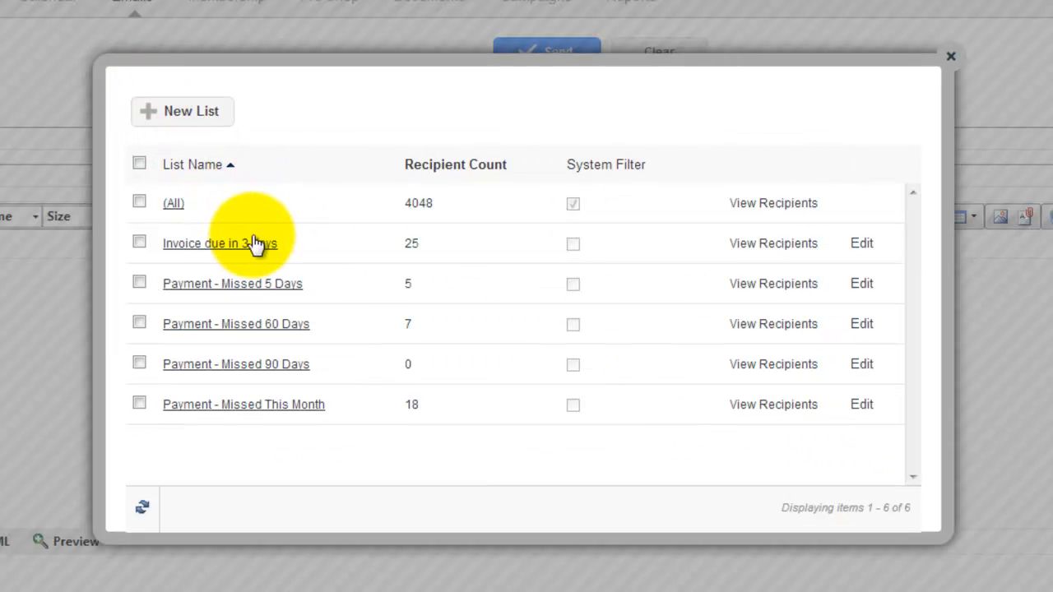
left_click(139, 242)
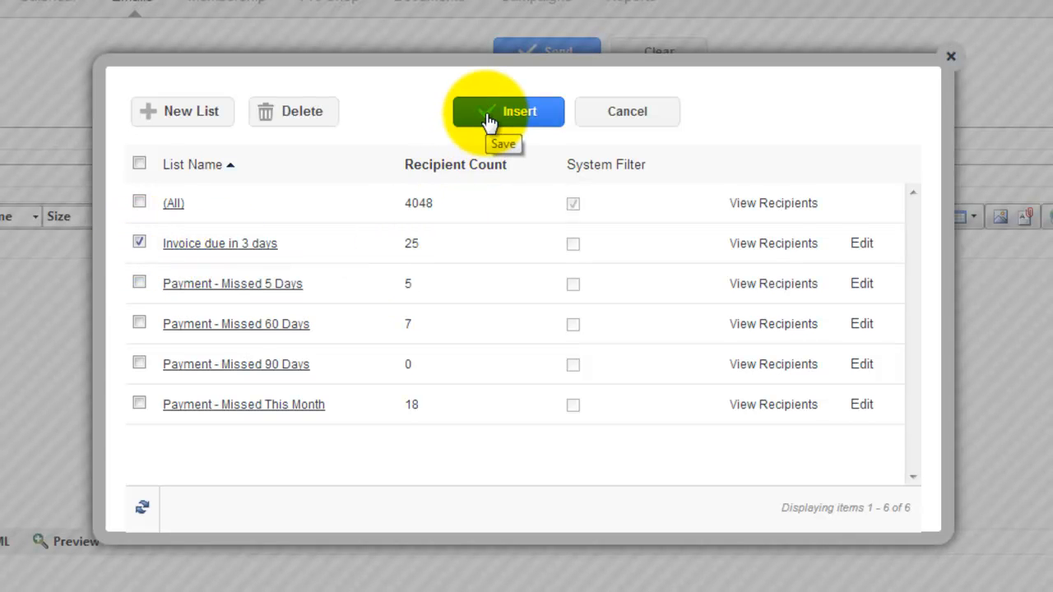
left_click(490, 121)
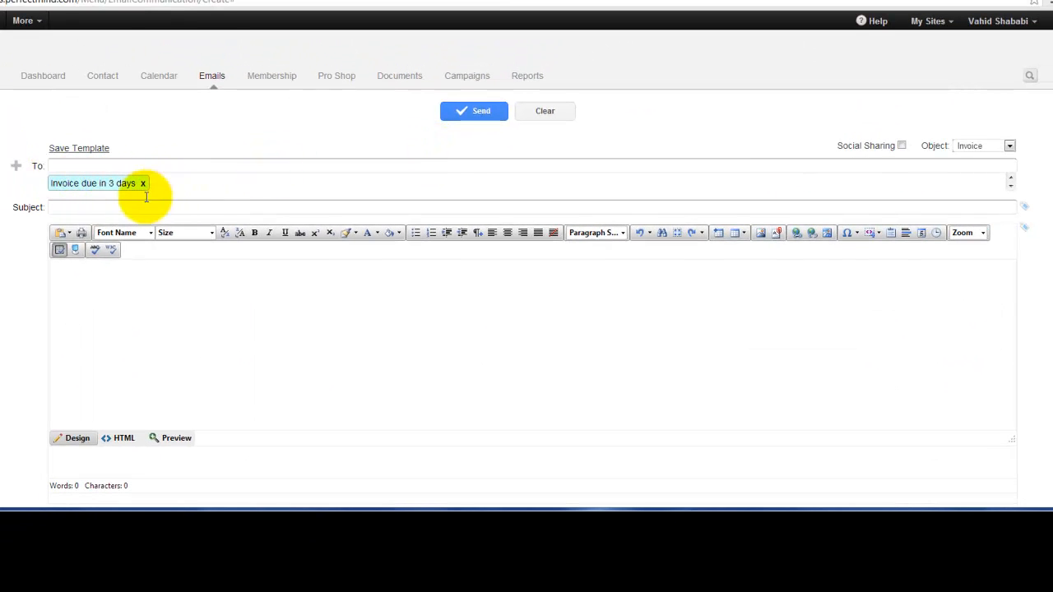
Enter "A Friendly Reminder" as the email's subject
left_click(116, 208)
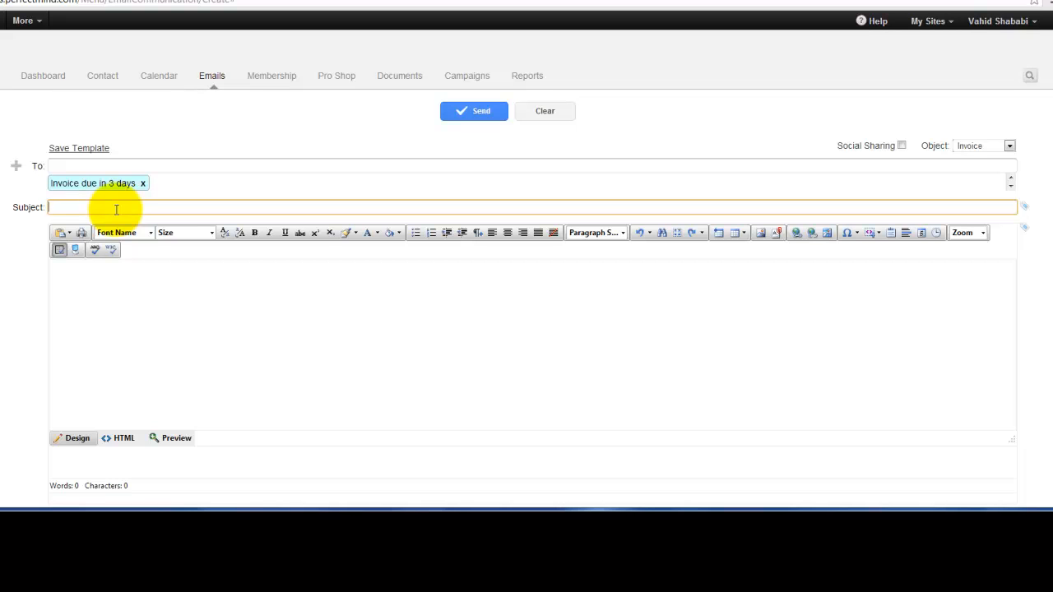
type("A Fr")
type("iendly Reminder")
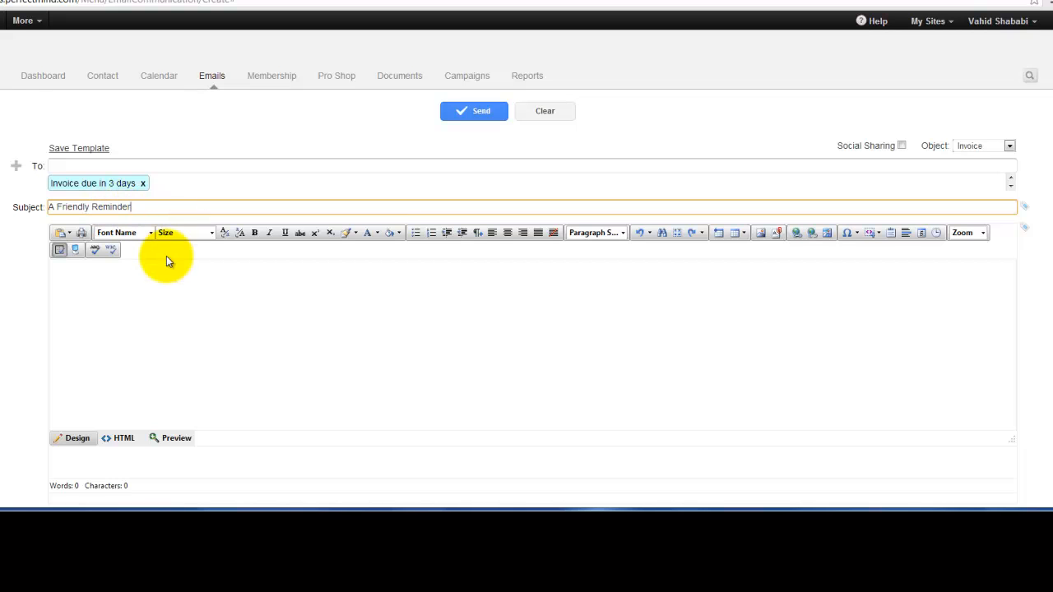
Write the email body as "Hello", the merge field Transaction->Contact->First Name, and the text ", just a ....................."
left_click(156, 276)
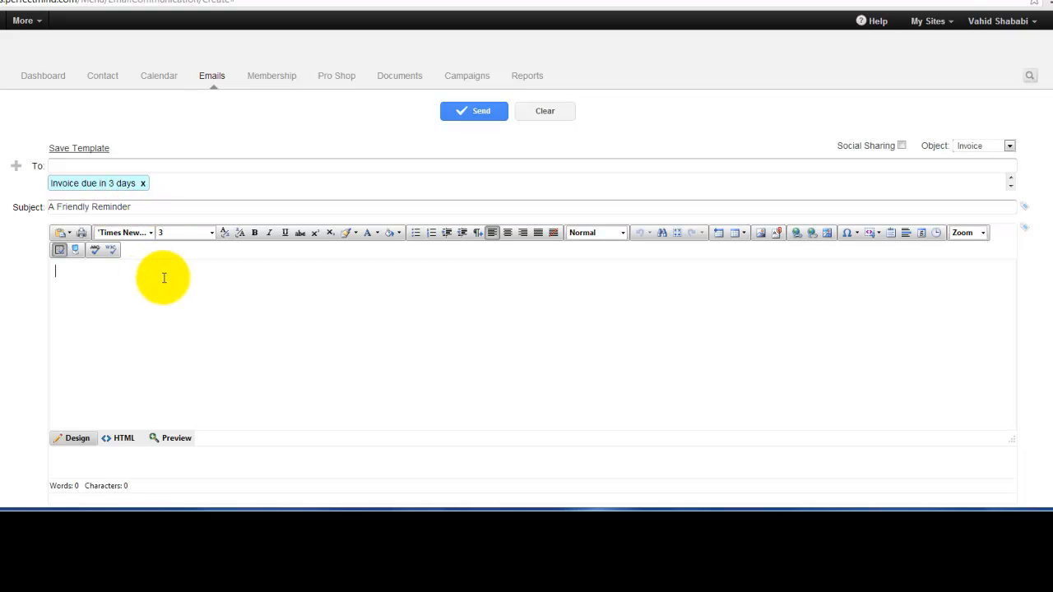
type("Hello")
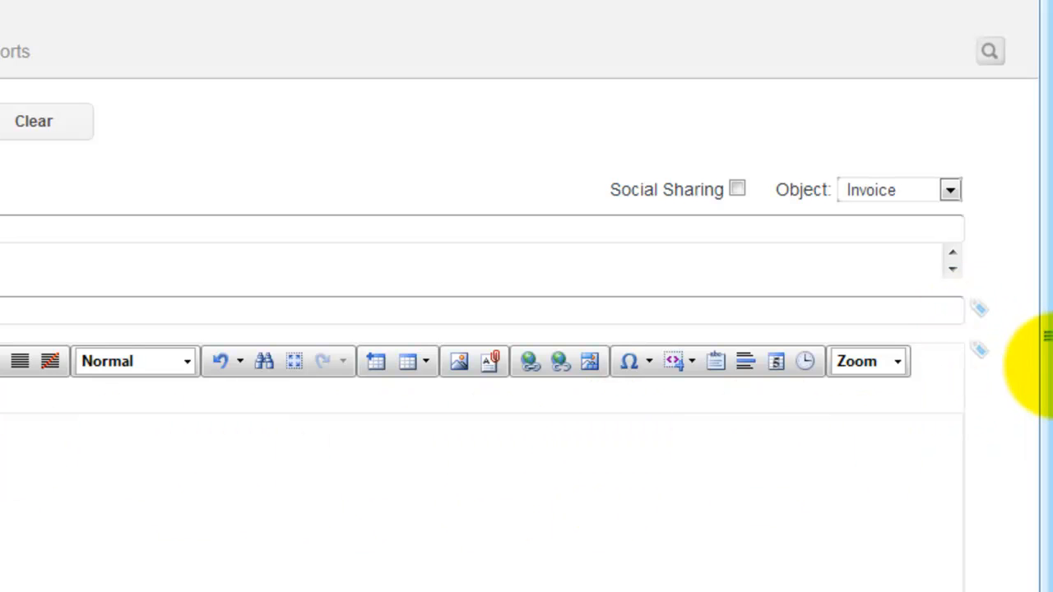
left_click(983, 360)
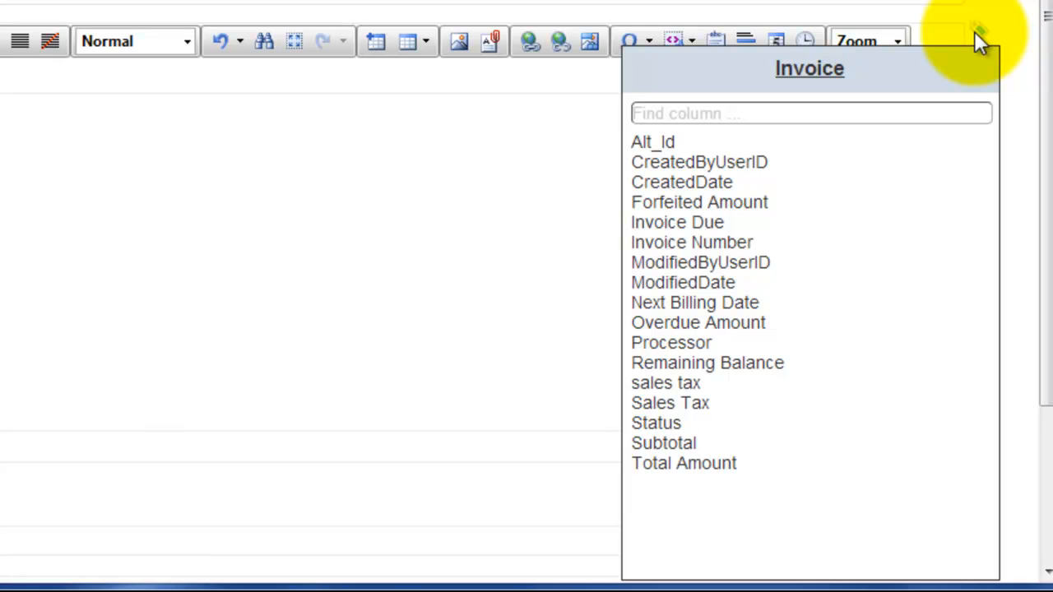
left_click(803, 79)
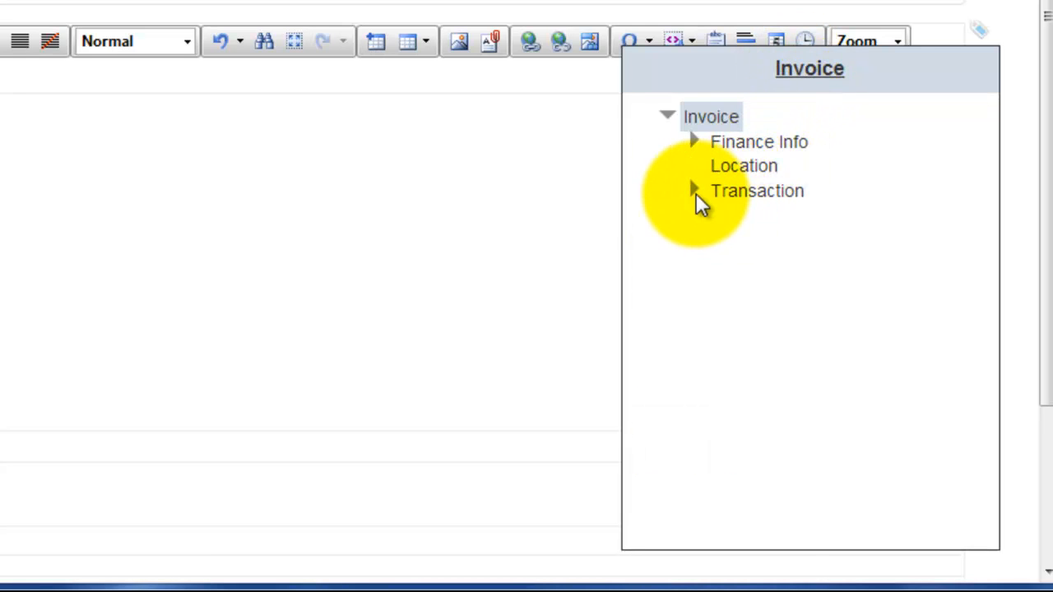
left_click(692, 193)
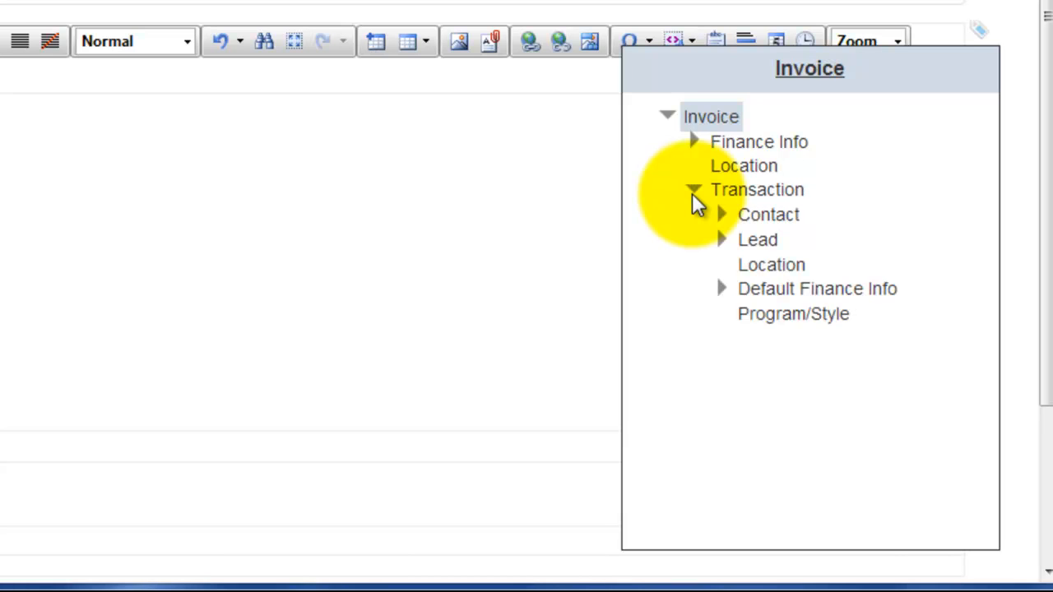
left_click(757, 216)
left_click_drag(976, 199, 974, 309)
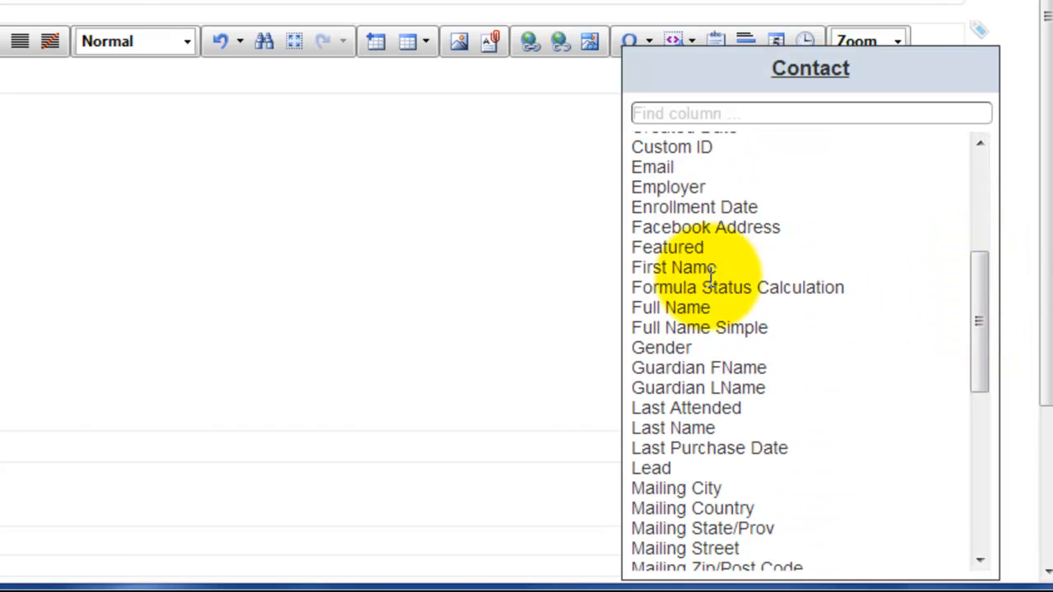
left_click(685, 266)
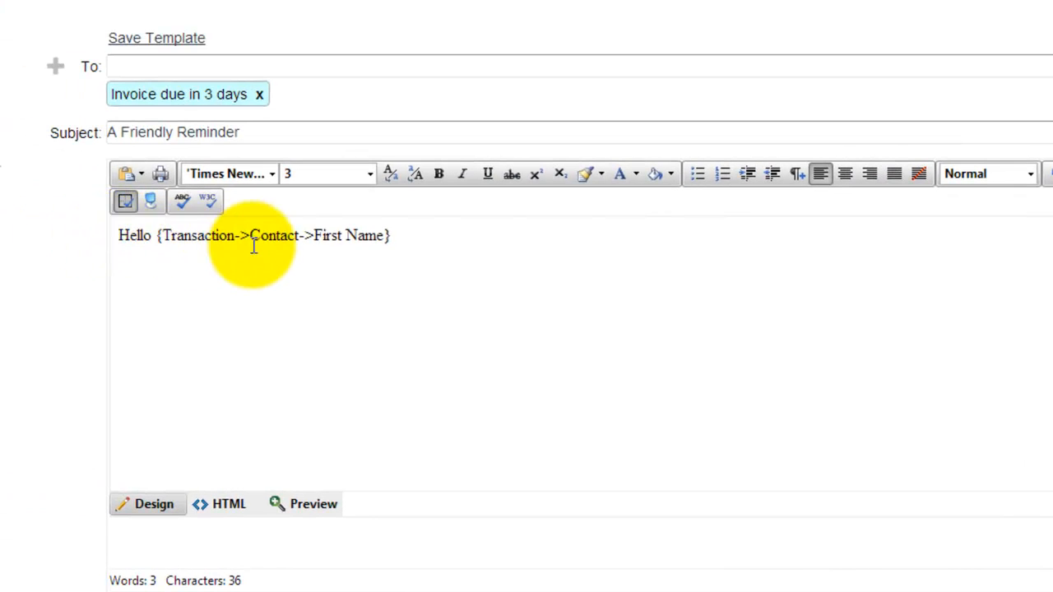
left_click(400, 236)
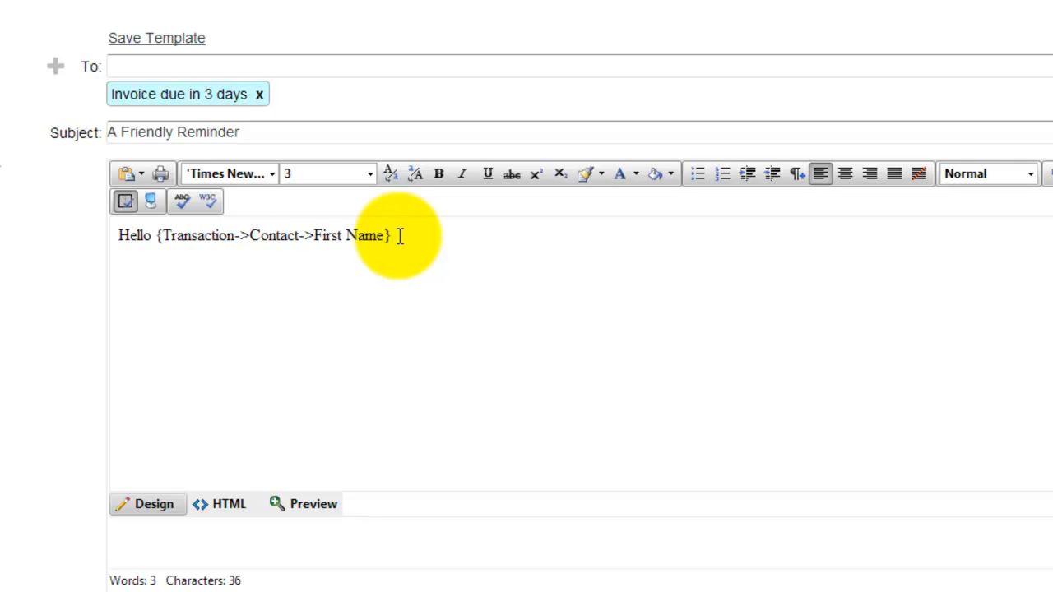
type(", just a ..........................")
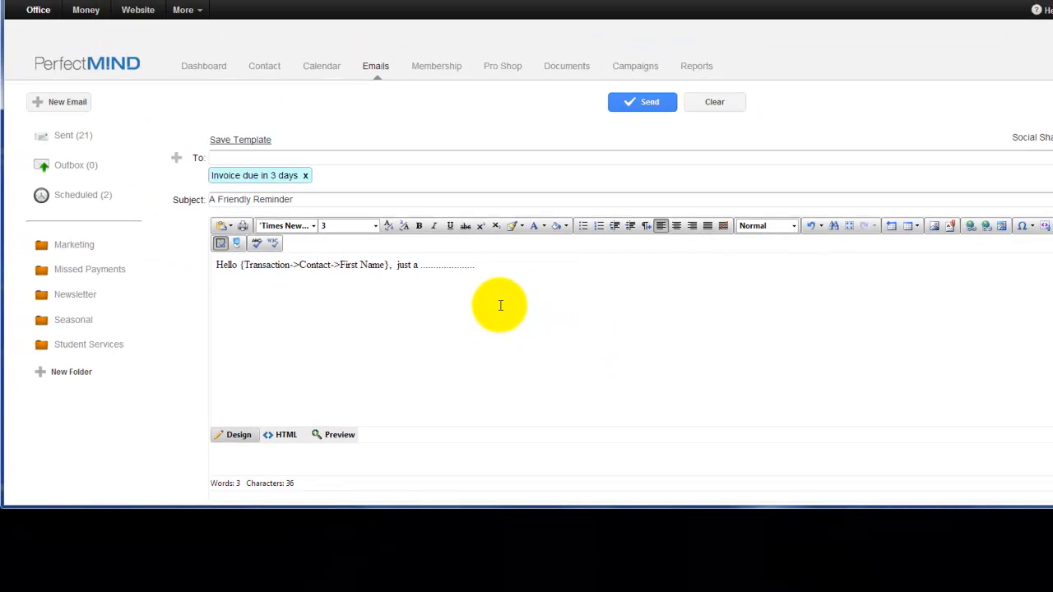
Schedule the email with Send When Criteria Met and set its start time to 04:00 PM
scroll(500, 305, "down", 3)
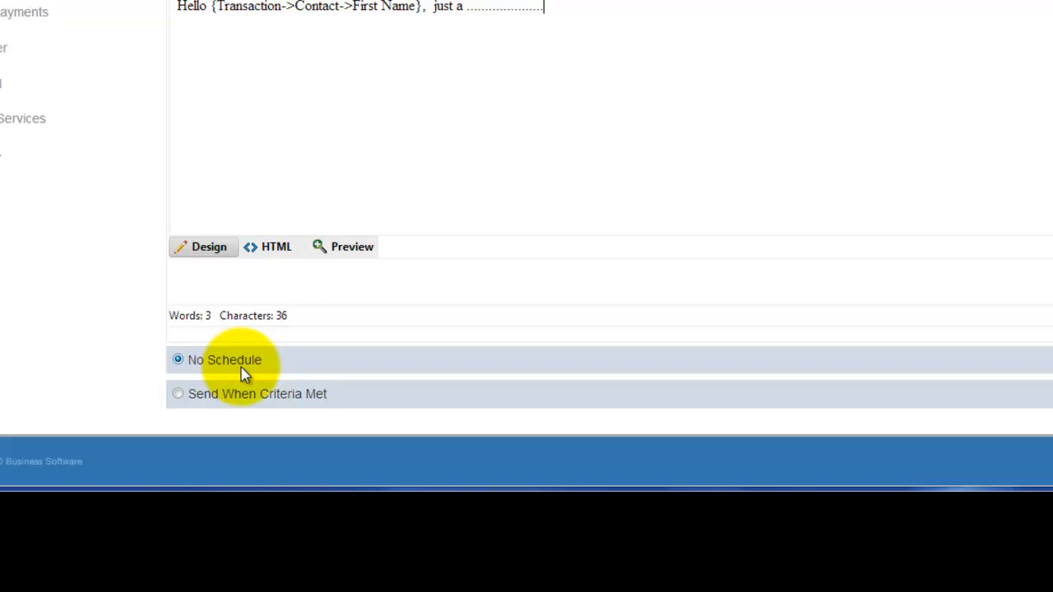
left_click(179, 395)
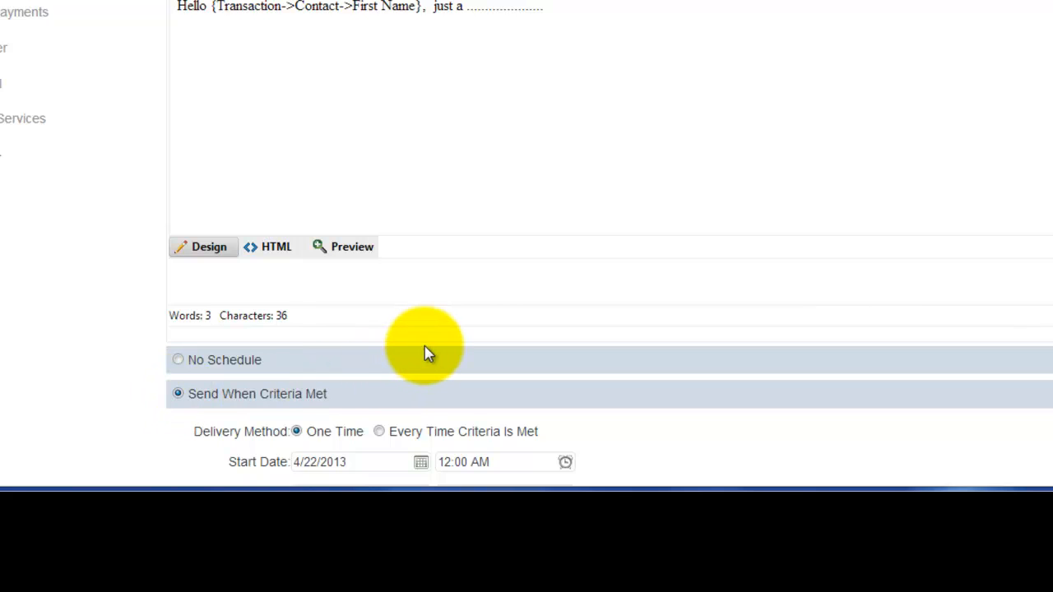
scroll(427, 354, "down", 3)
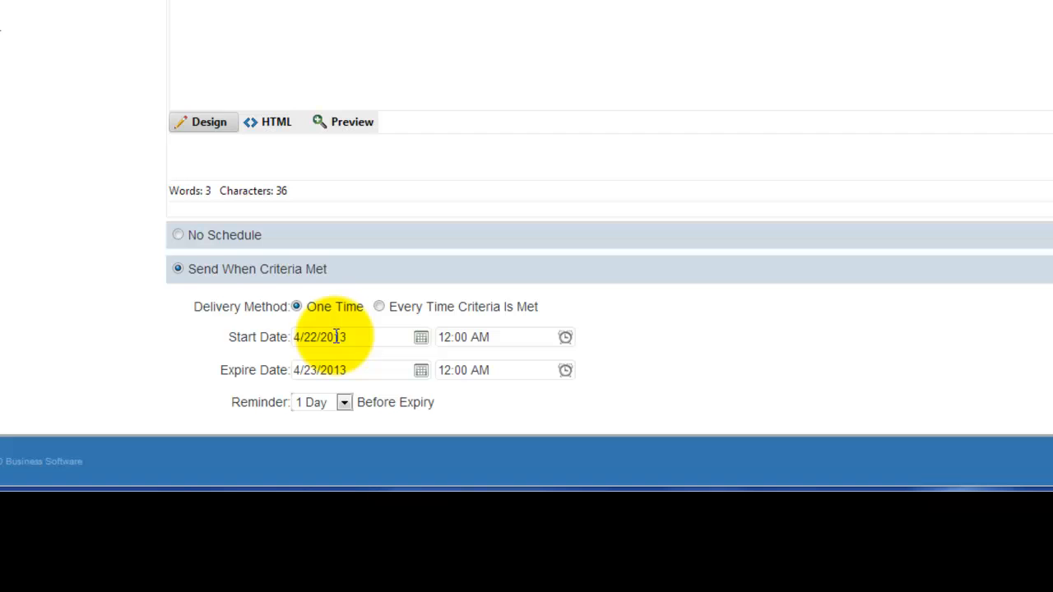
left_click(502, 336)
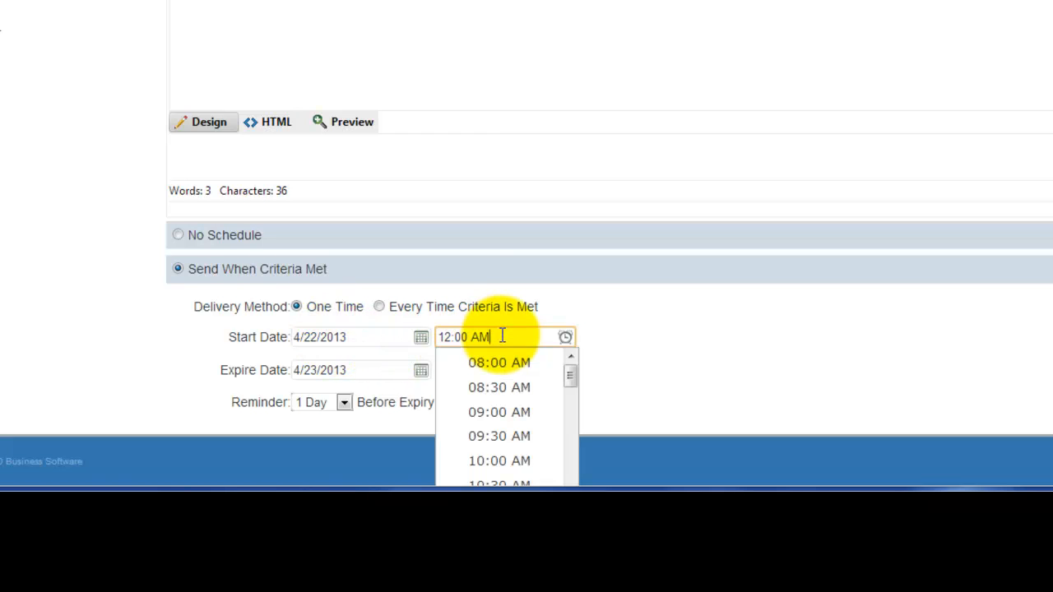
left_click(571, 377)
left_click(540, 336)
left_click_drag(573, 385, 574, 424)
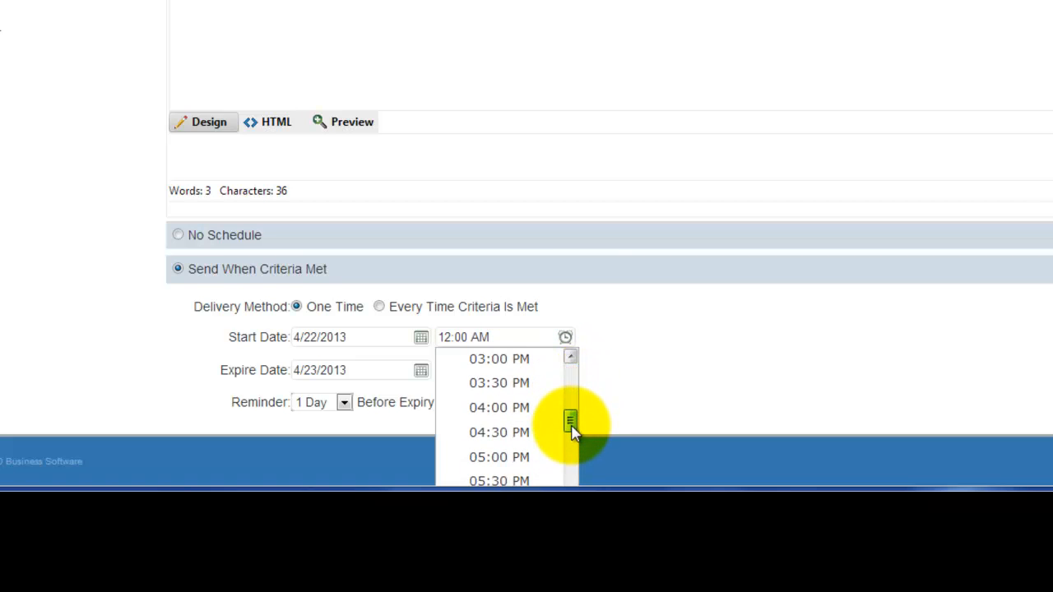
left_click(504, 409)
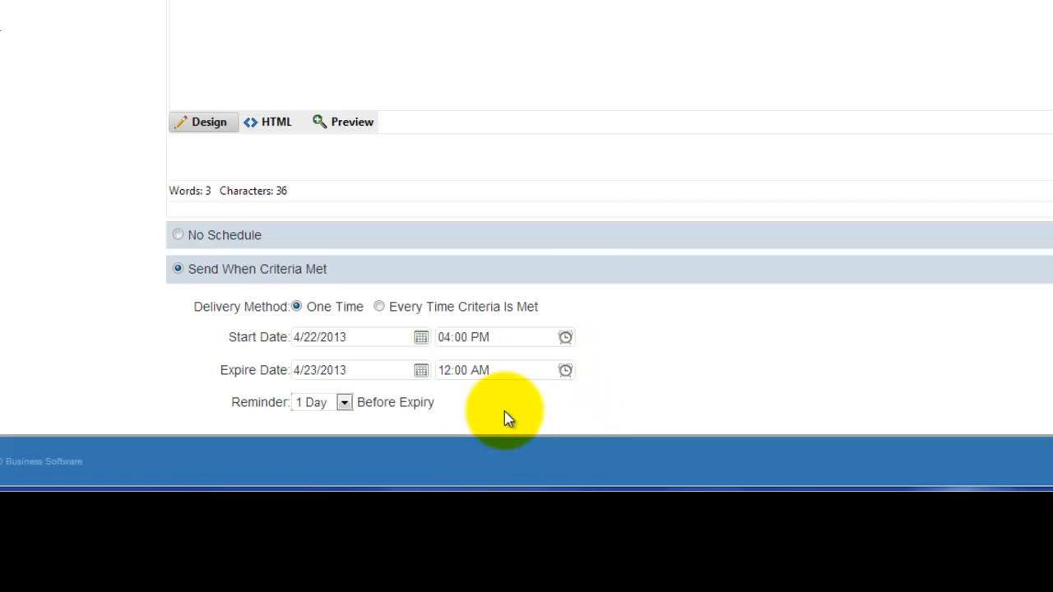
Set the schedule's expire date to 4/23/2015
left_click(361, 371)
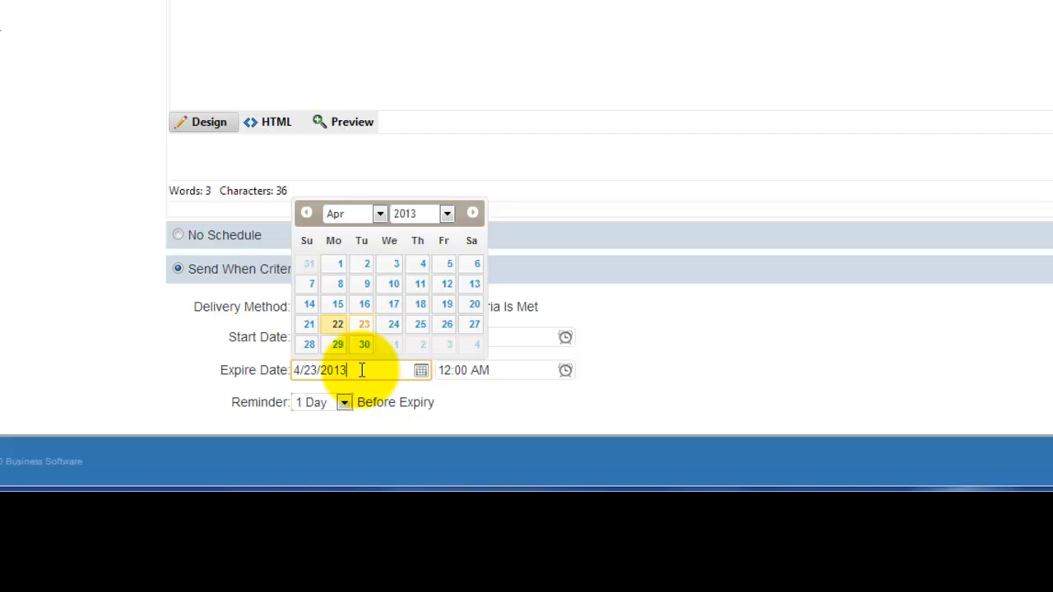
key("BackSpace")
type("5")
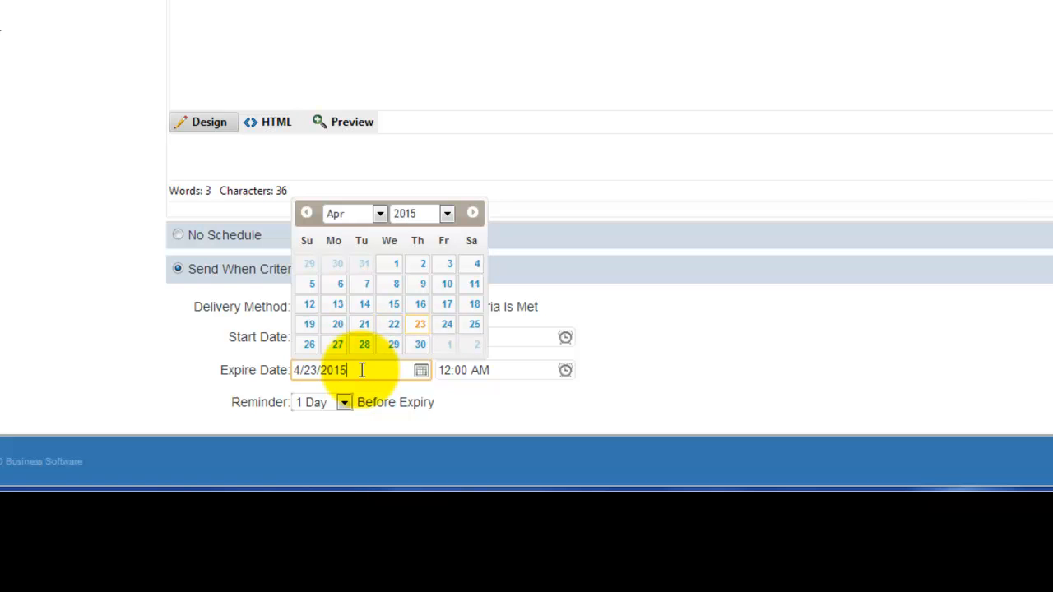
left_click(647, 383)
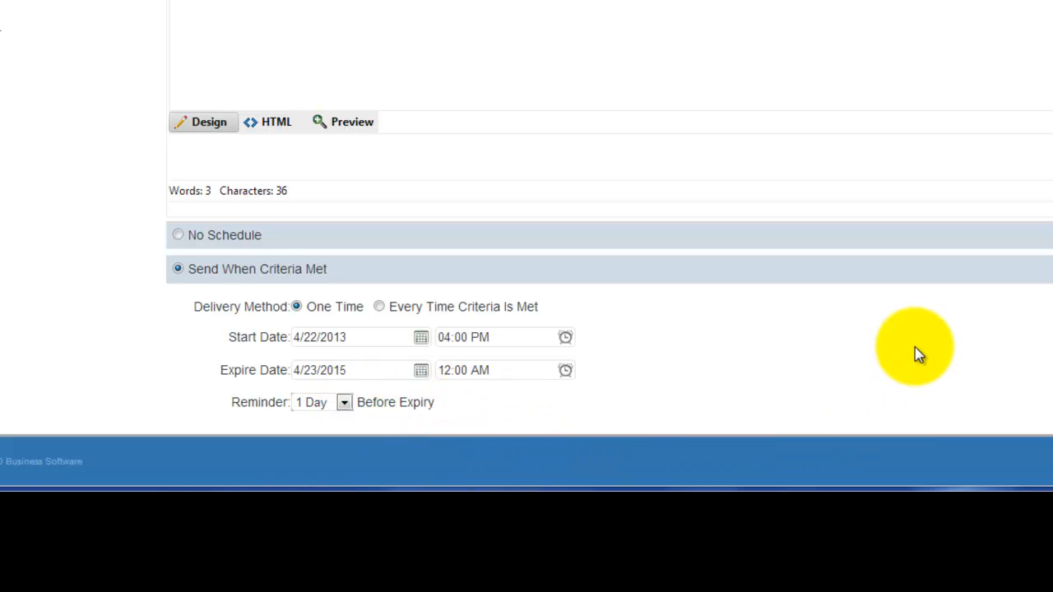
scroll(913, 337, "up", 3)
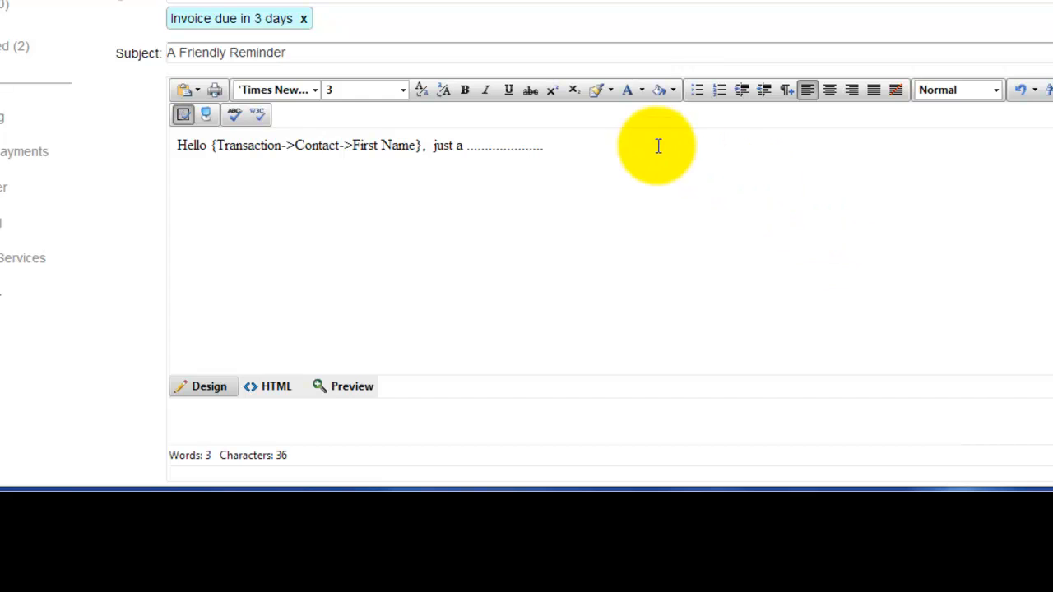